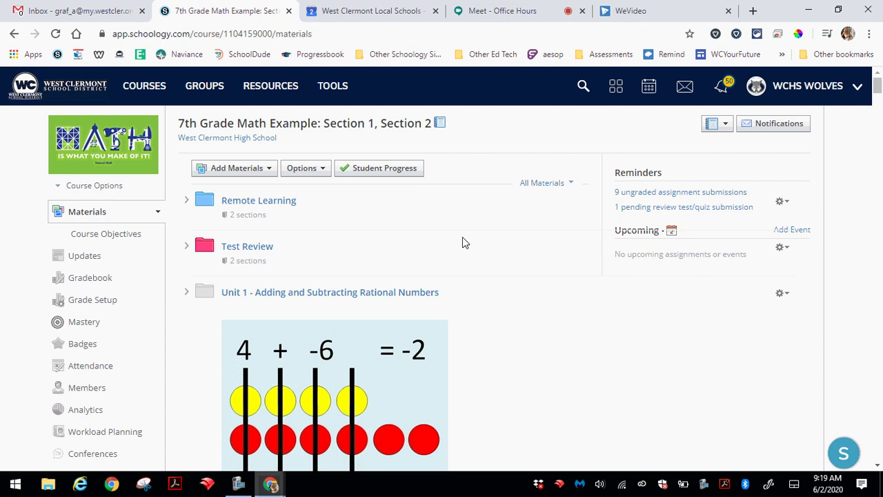
- Start a new rubric in the grade setup of the 7th Grade Math Example course
click(113, 305)
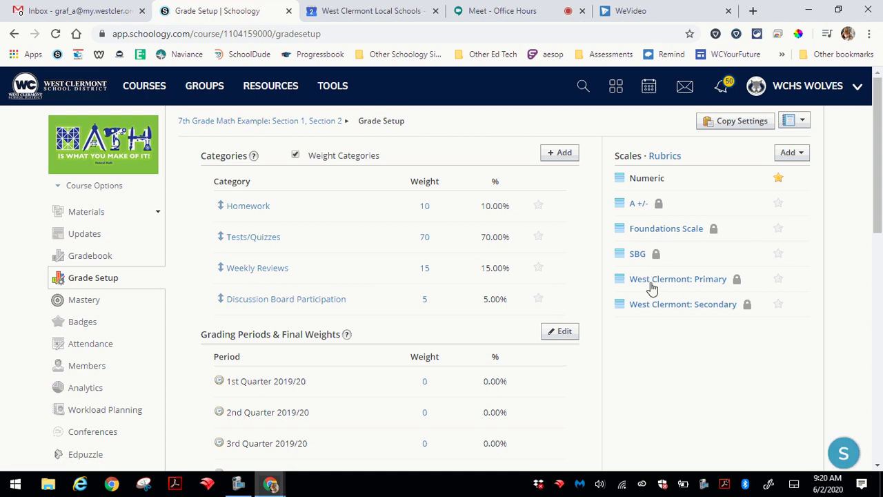
click(666, 158)
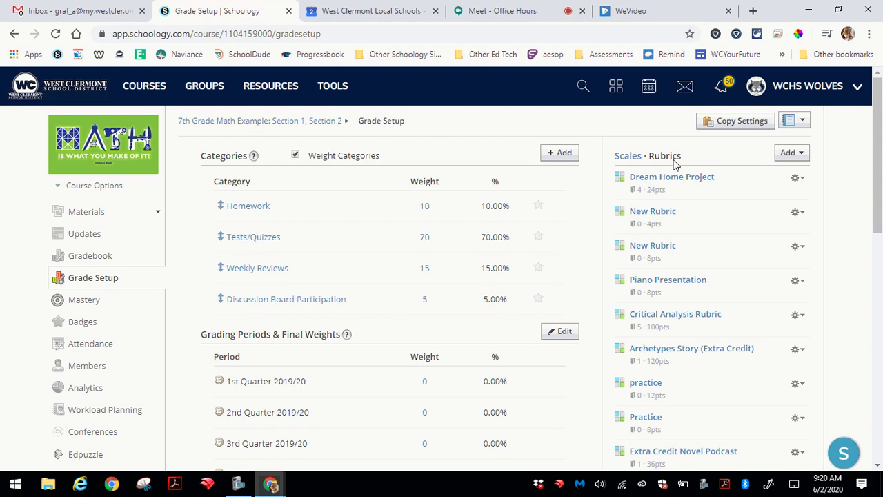
scroll(752, 207, down, 5)
scroll(745, 231, up, 5)
click(791, 155)
click(782, 193)
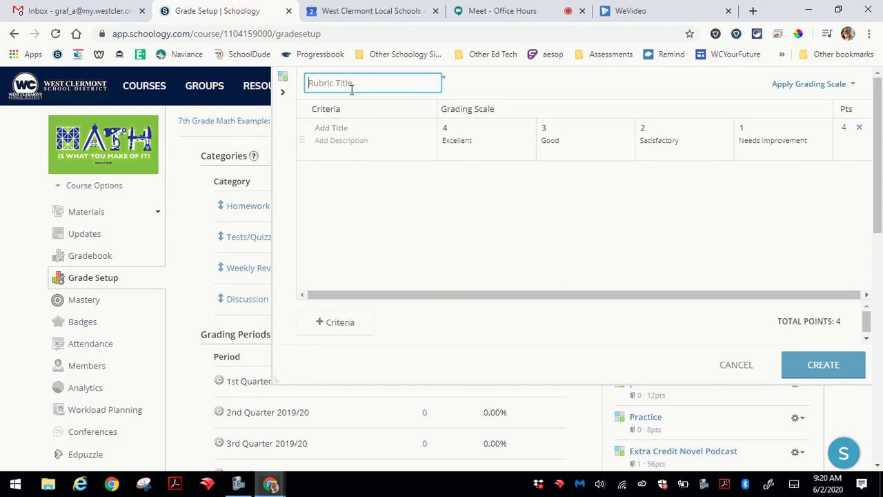
- Title the rubric "Essay Writing Rubric" and name its first criterion "Content"
text(Essay Writing Rubric)
click(362, 129)
text(Content)
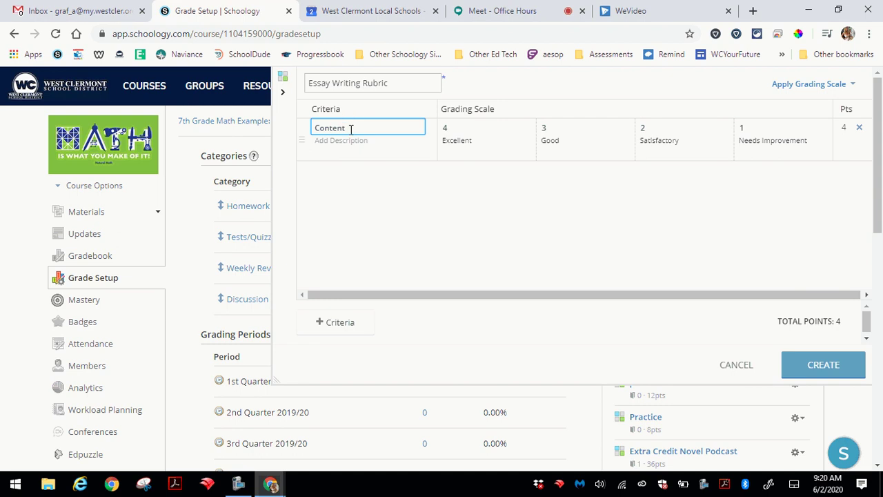
click(336, 147)
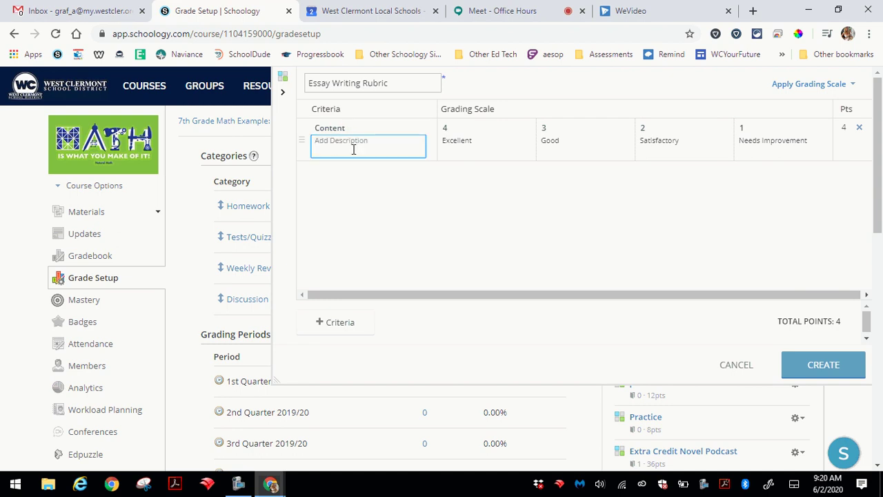
click(481, 144)
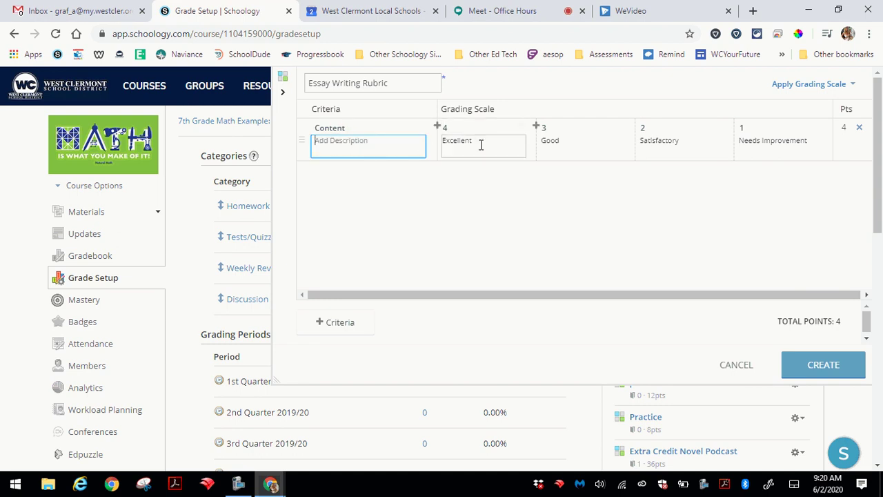
click(589, 138)
click(665, 140)
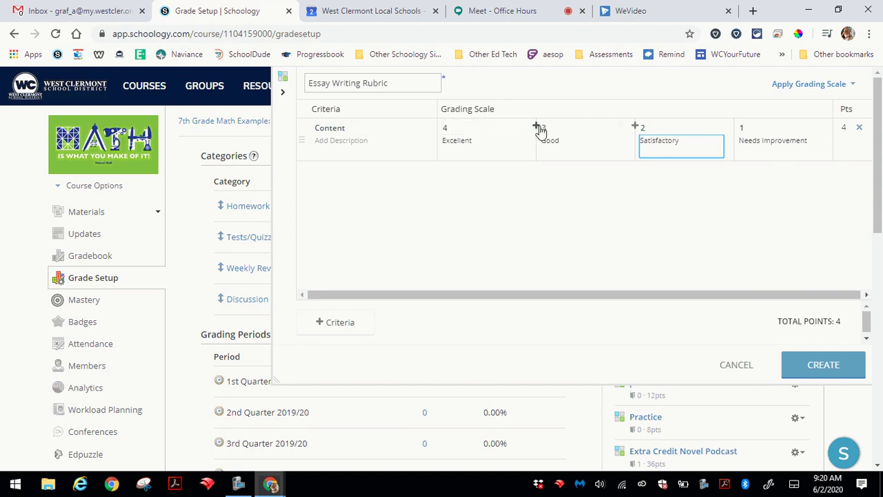
- Add a grading level ahead of the Content criterion's highest one, worth 10 points and described as "Perfect!"
click(438, 129)
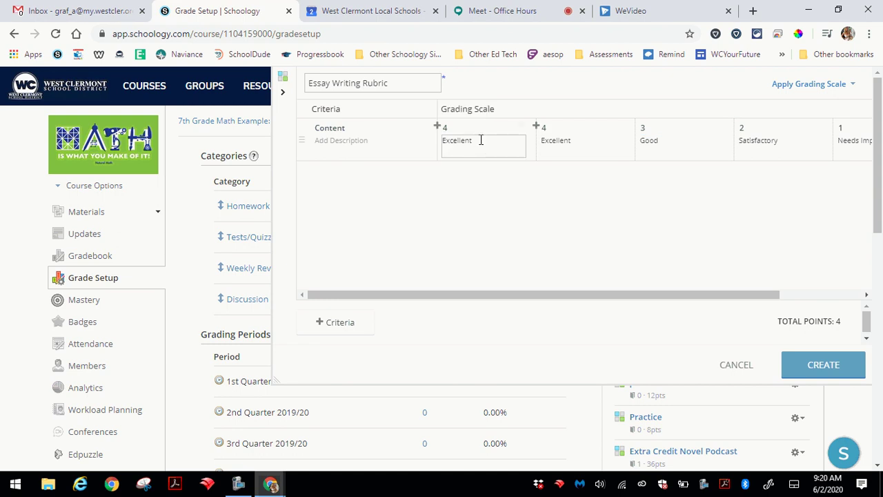
click(444, 128)
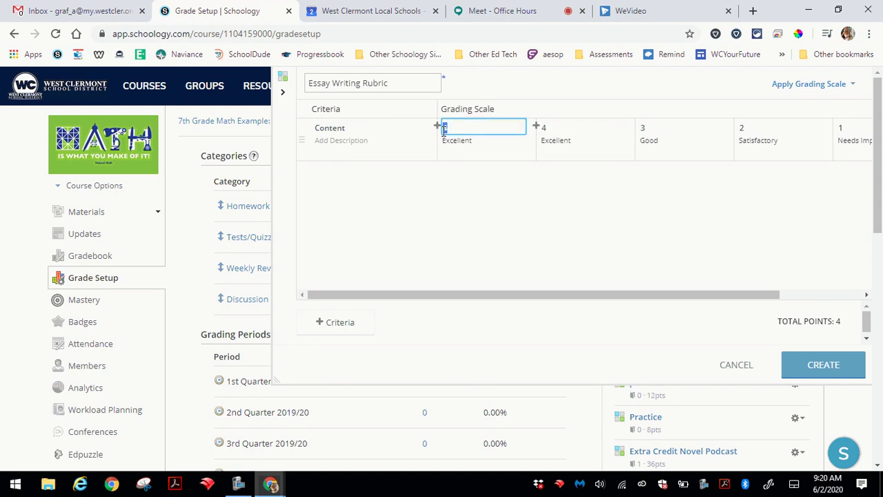
text(5)
key(Tab)
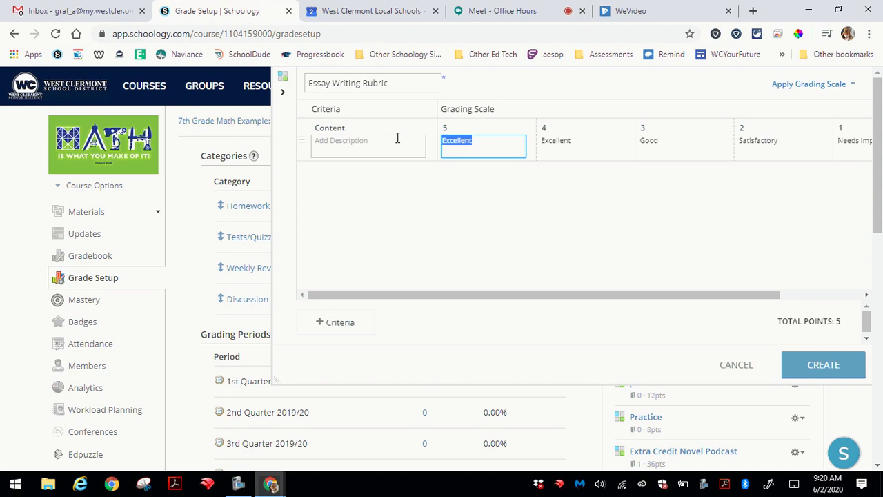
text(Perfect!)
click(445, 129)
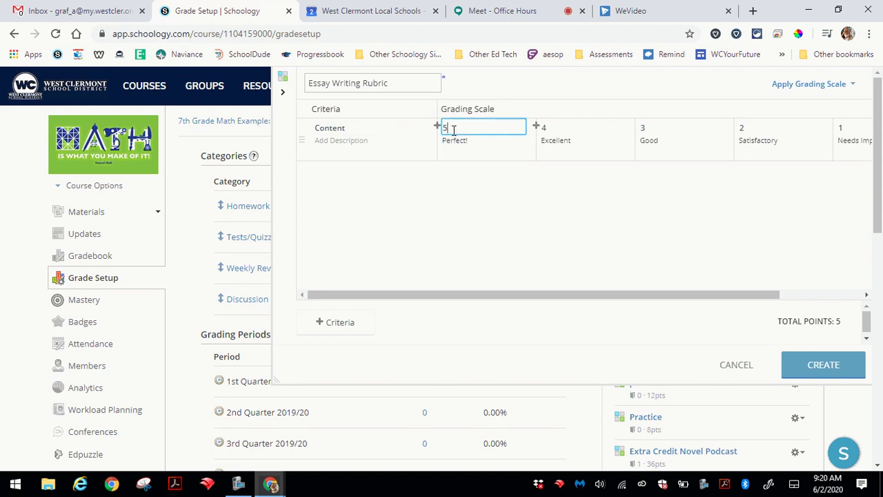
text(10)
- Set the Excellent level to 8 points and the Good level to 9 points
click(541, 128)
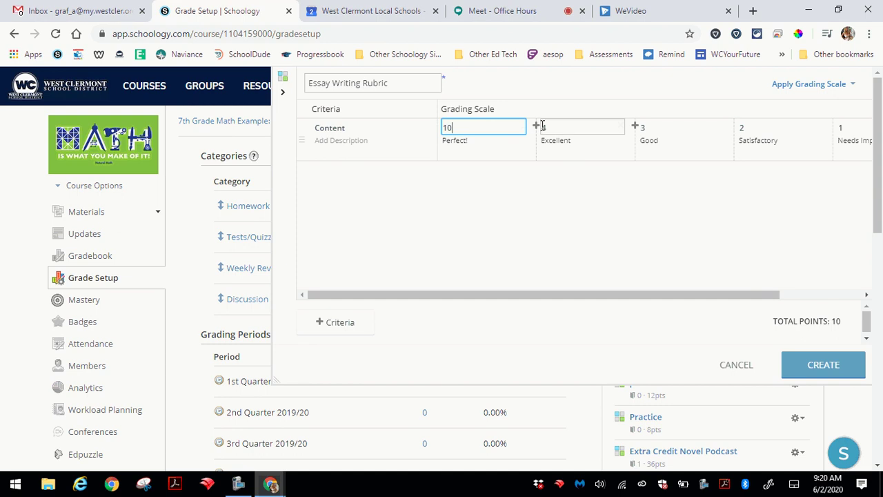
text(8)
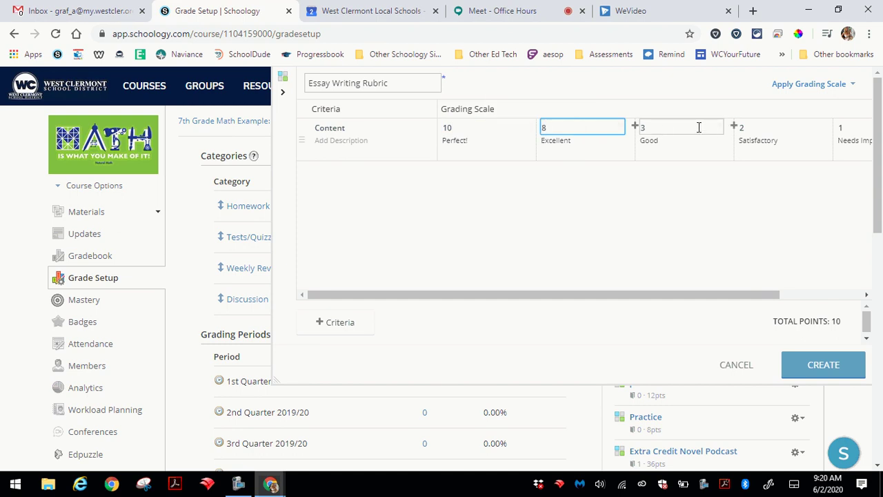
click(651, 121)
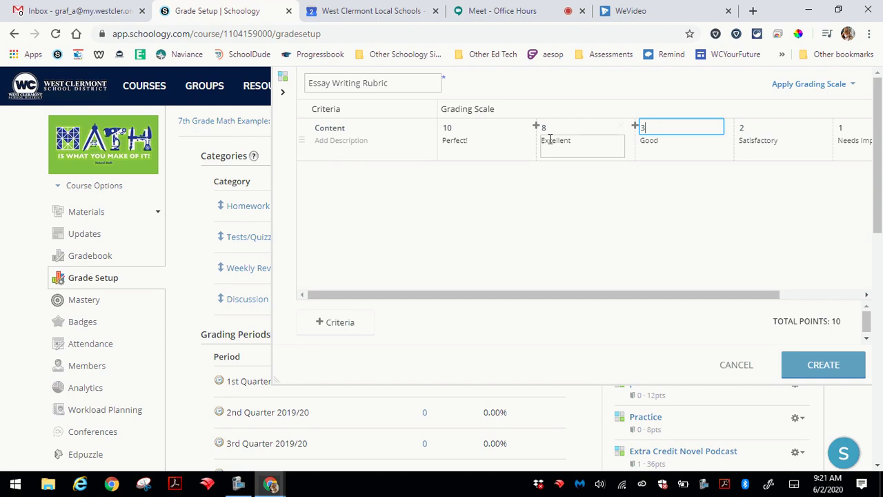
text(9)
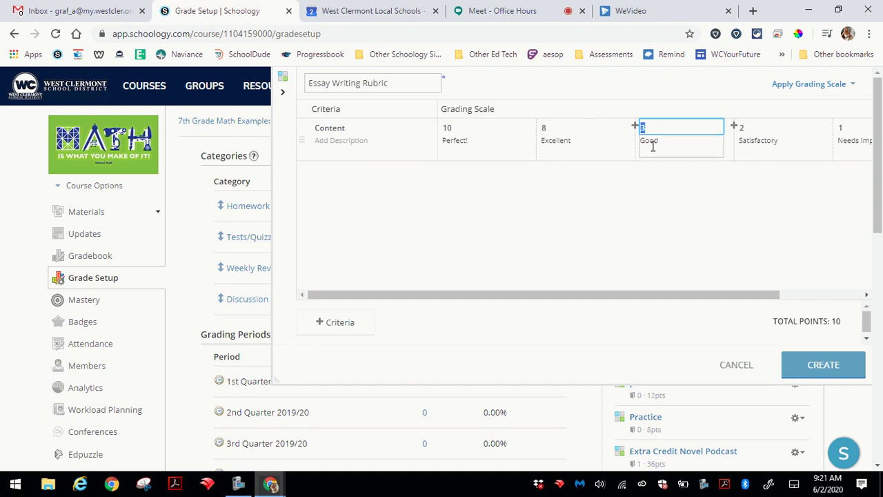
click(654, 227)
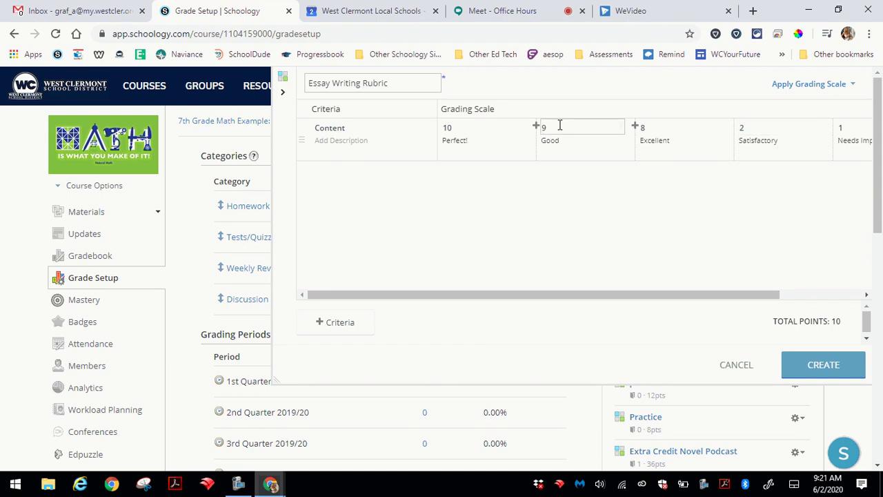
- Add two more criteria titled "Mechanics" and "Spelling", and create the rubric
click(354, 324)
click(341, 170)
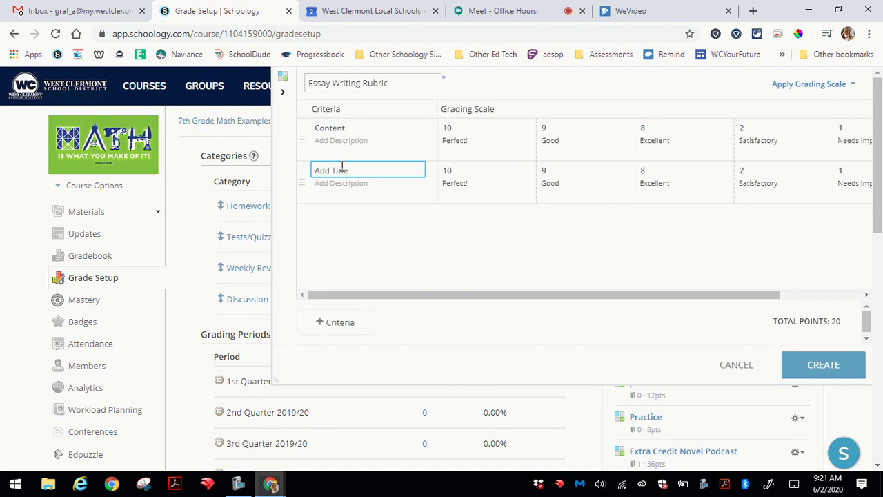
text(Mechanics)
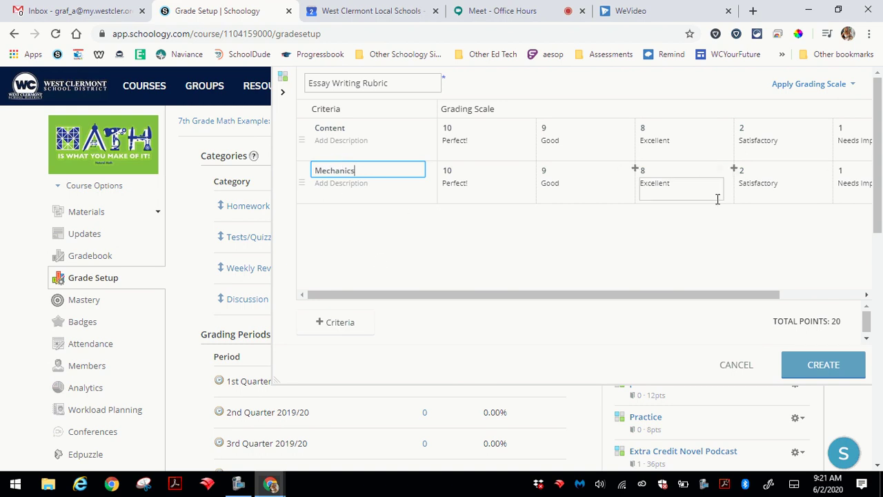
click(362, 330)
click(358, 213)
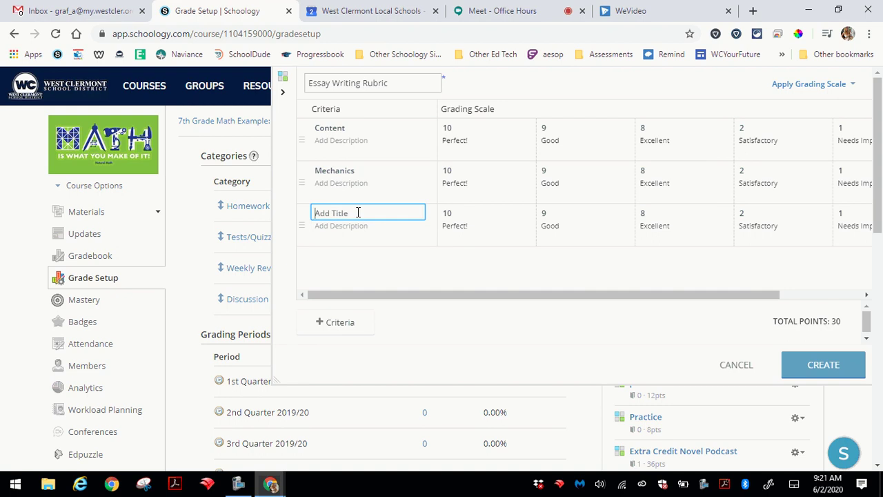
text(Spelling)
click(837, 376)
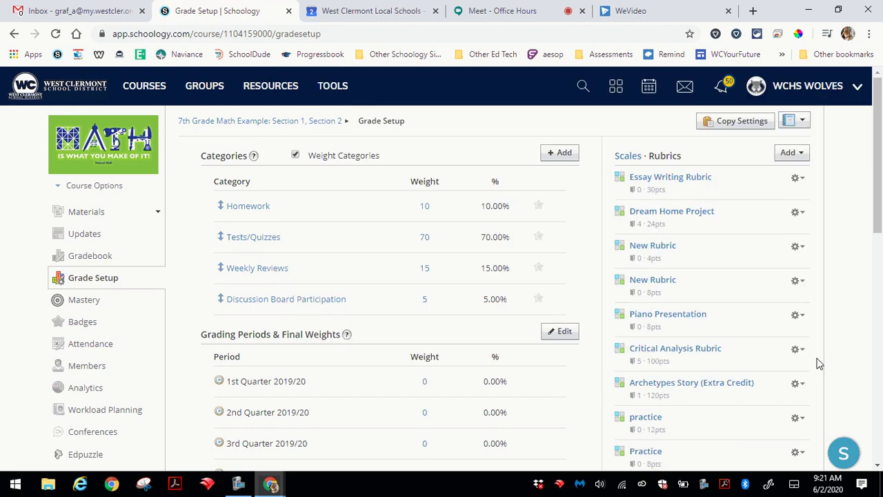
- Start a new assignment in the course materials and name it "Essay"
click(273, 123)
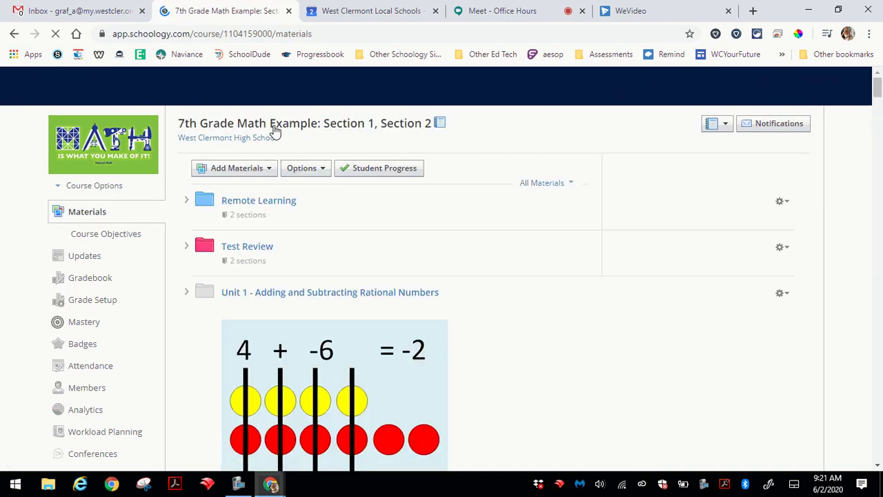
click(247, 176)
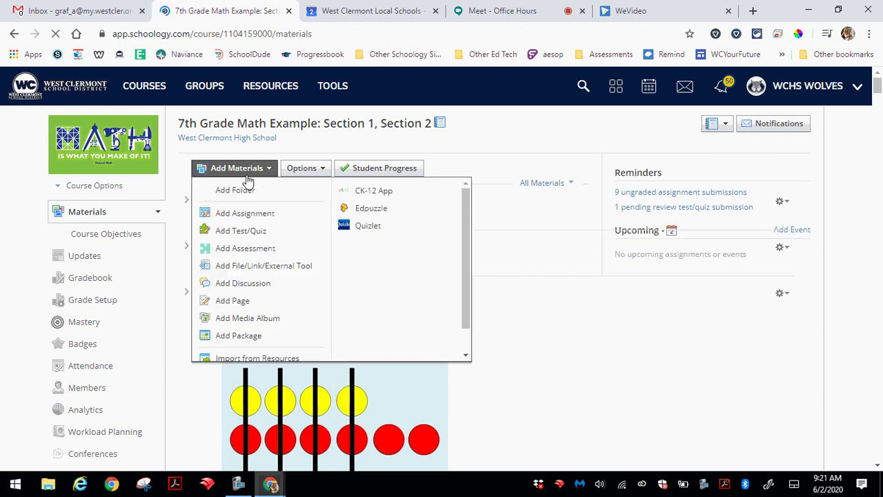
click(247, 214)
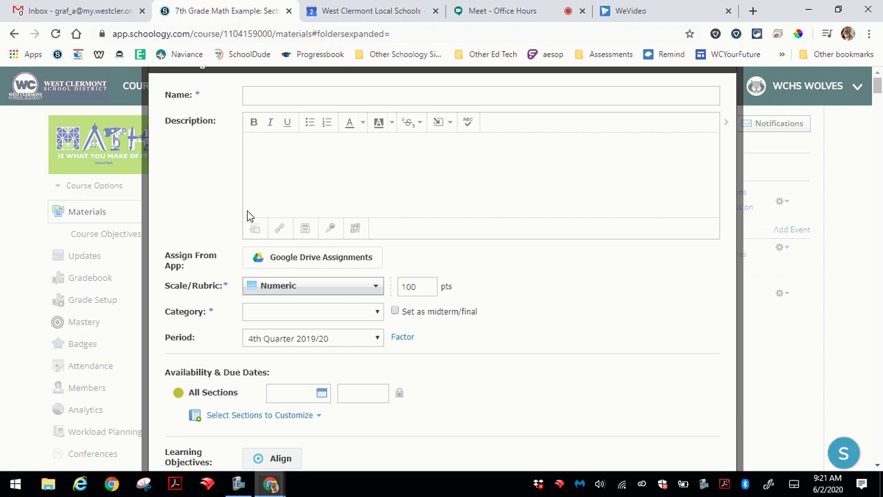
text(Ess)
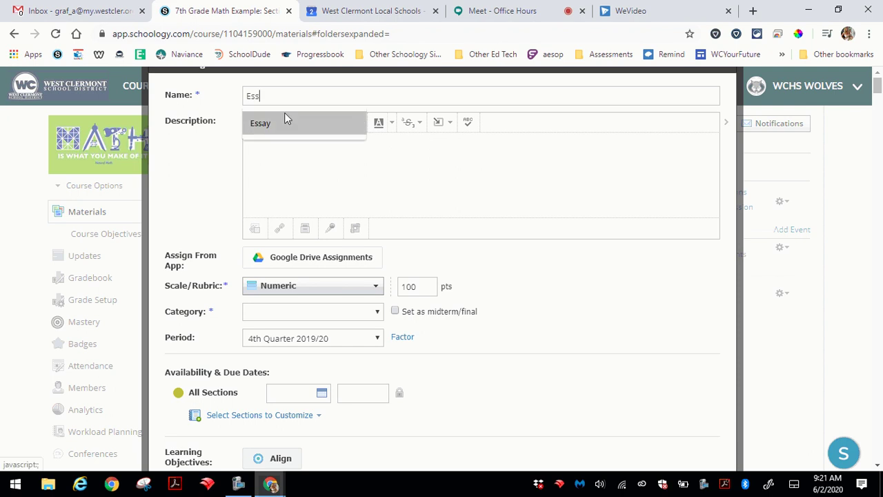
key(Escape)
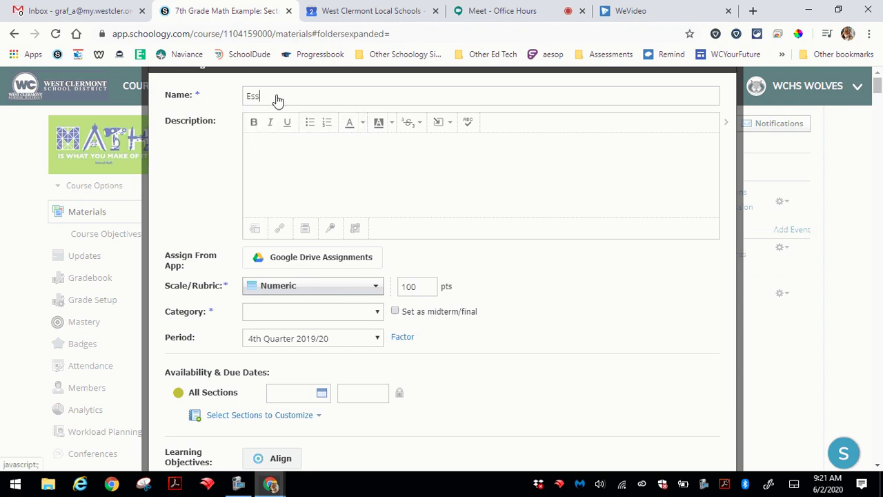
key(Down)
key(Return)
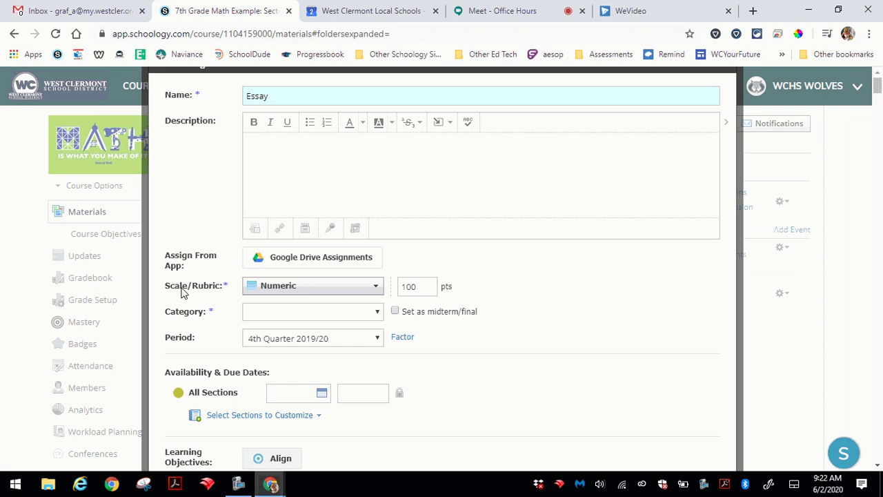
- Create the assignment with the Essay Writing Rubric as its scale and Weekly Reviews as its category
click(281, 289)
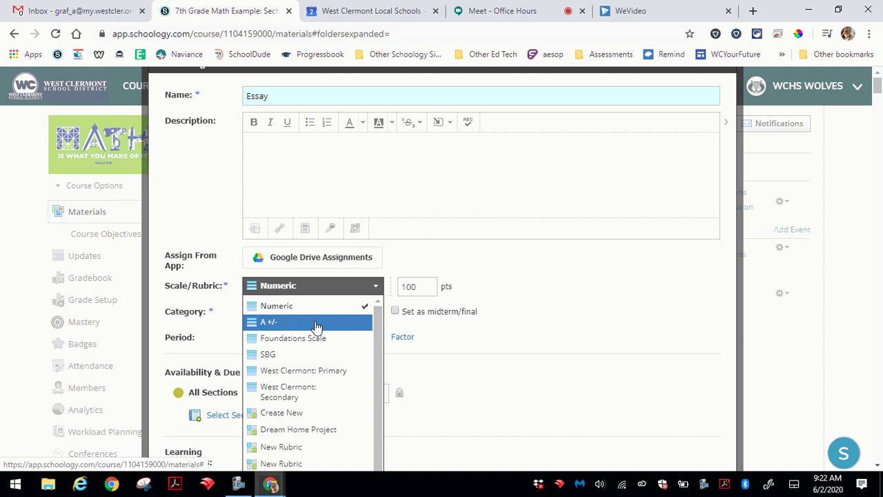
scroll(316, 326, down, 10)
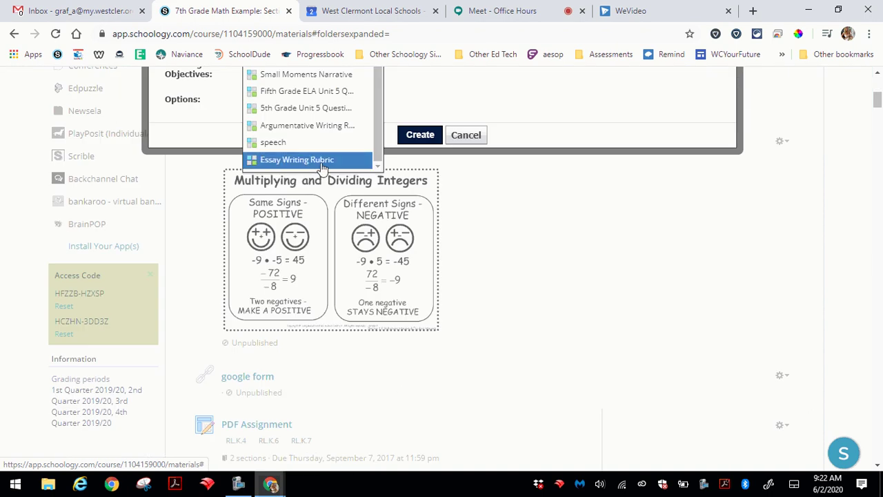
click(322, 160)
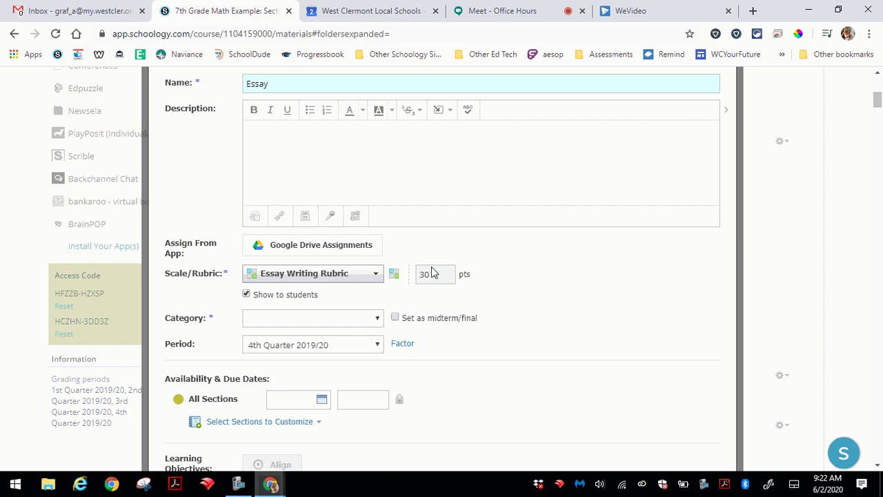
click(379, 319)
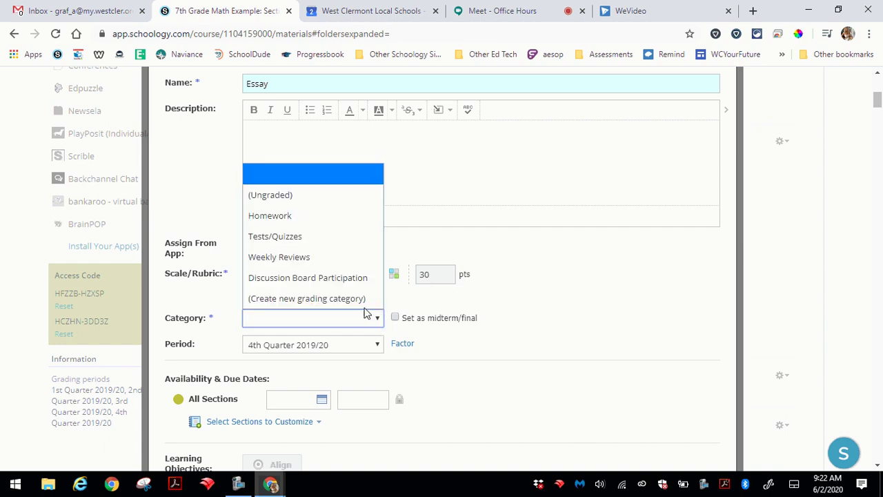
click(366, 258)
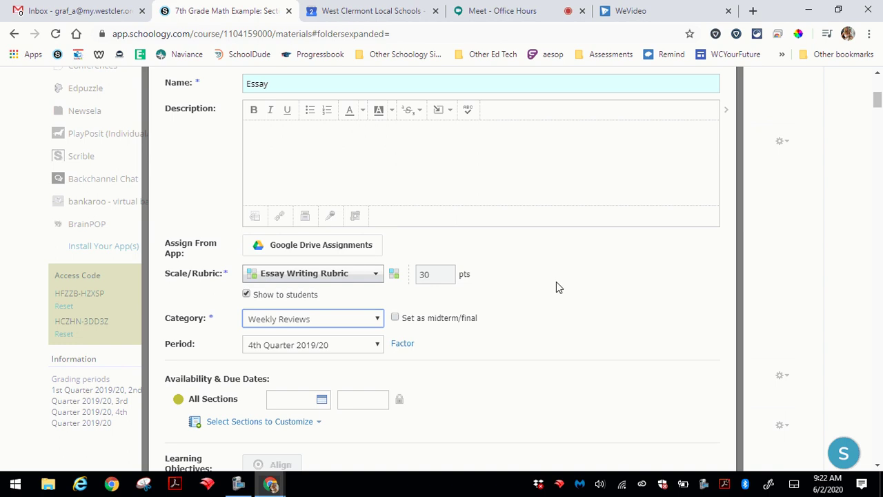
scroll(557, 282, down, 2)
click(420, 431)
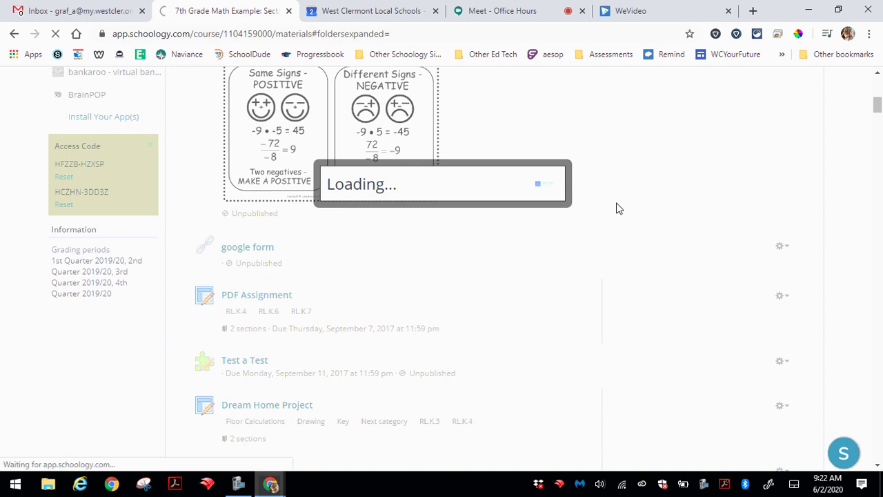
- Open the course gradebook and look across the assignment columns for Section 1
scroll(394, 120, up, 5)
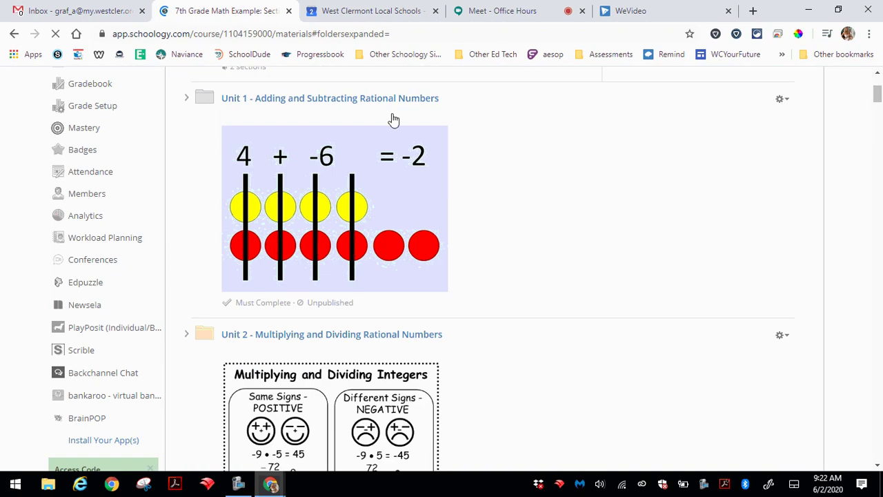
click(90, 85)
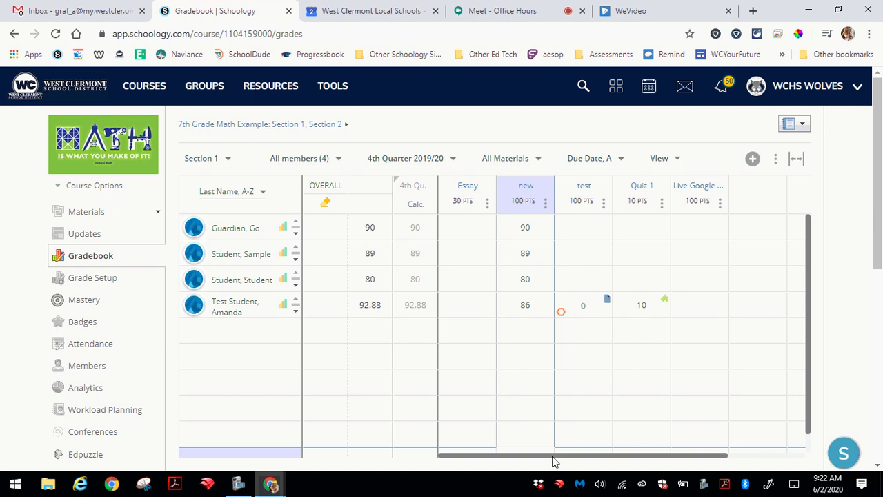
drag(552, 457, 678, 453)
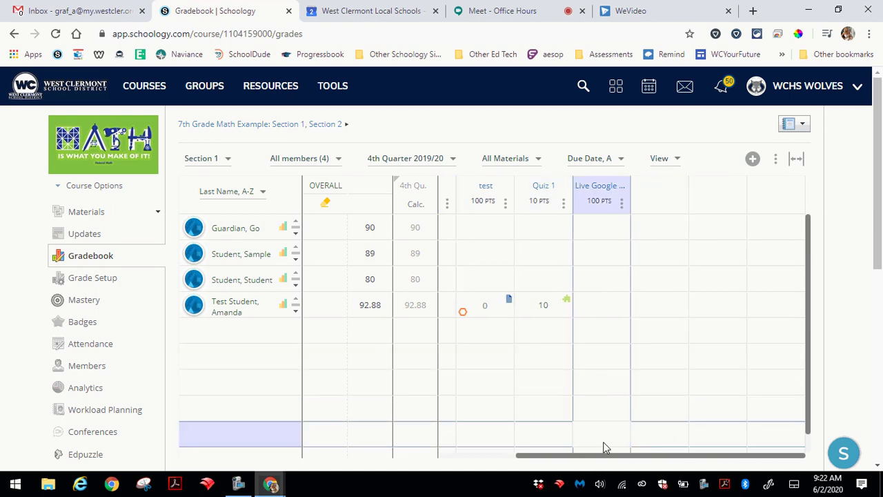
- Score the first student's Essay with the rubric: Content 9, Mechanics 10 and Spelling 8
drag(591, 457, 467, 468)
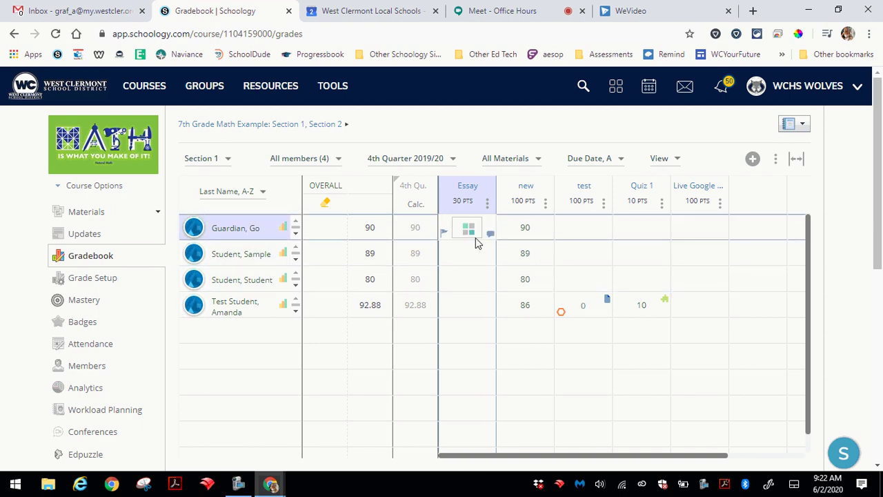
click(468, 228)
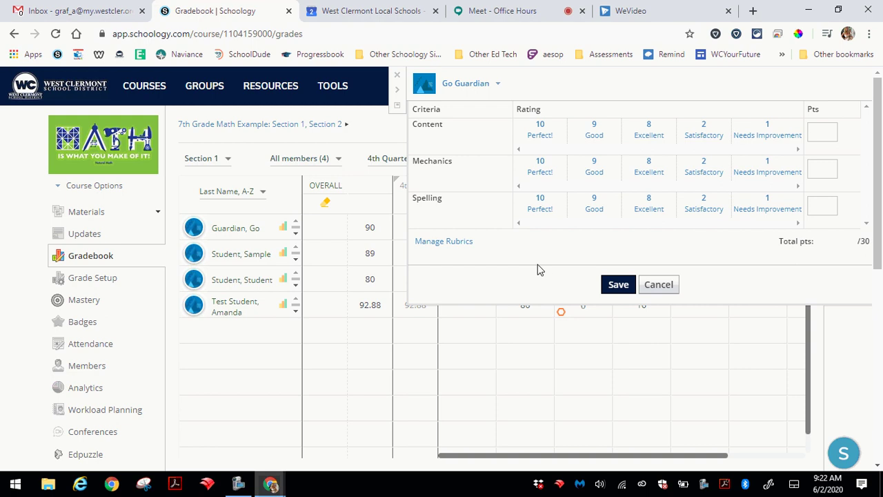
click(596, 135)
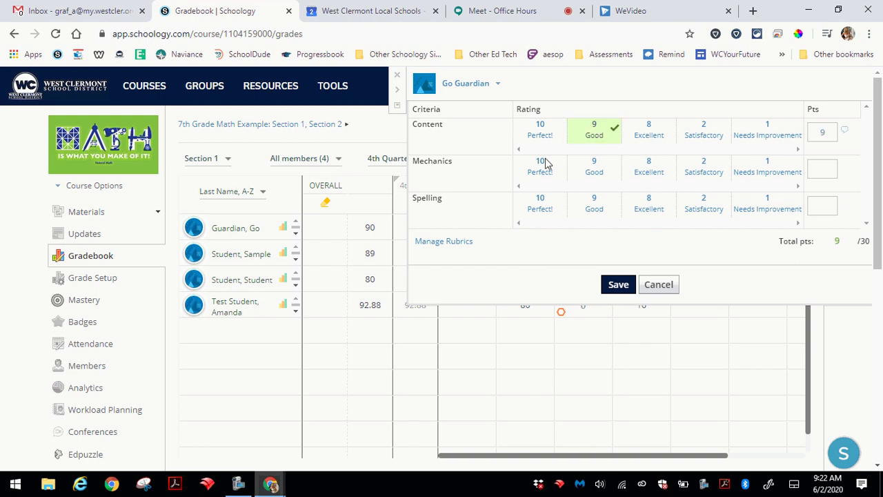
click(540, 167)
click(652, 200)
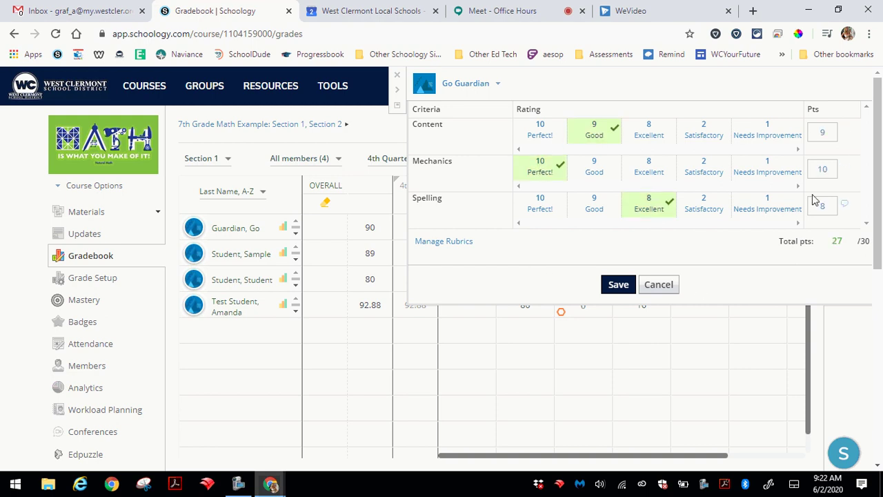
- Add the comment "so" to the Mechanics score and save the student's rubric grade
click(846, 171)
click(832, 214)
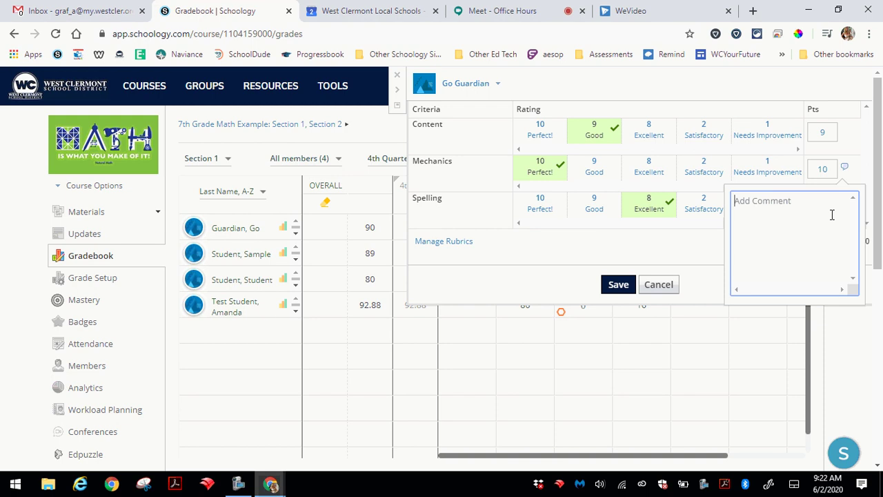
text(so)
click(618, 287)
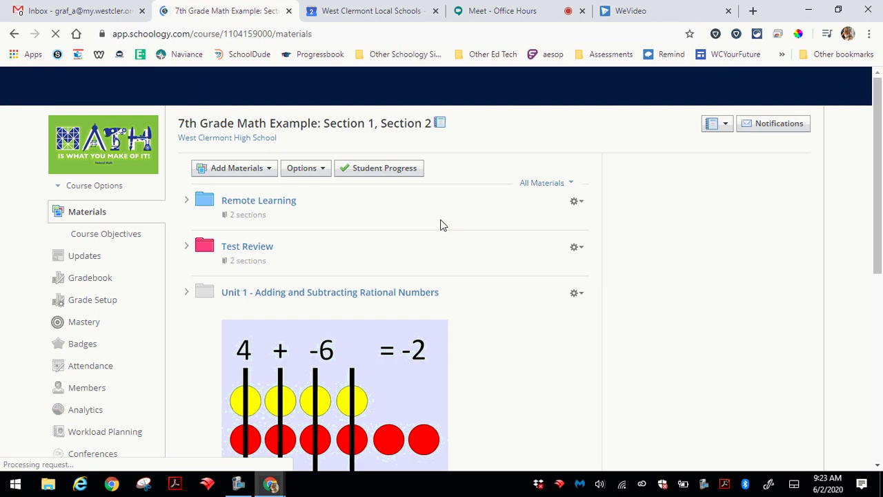
- Open the Practice assessment from the course materials and display its questions
scroll(445, 231, down, 20)
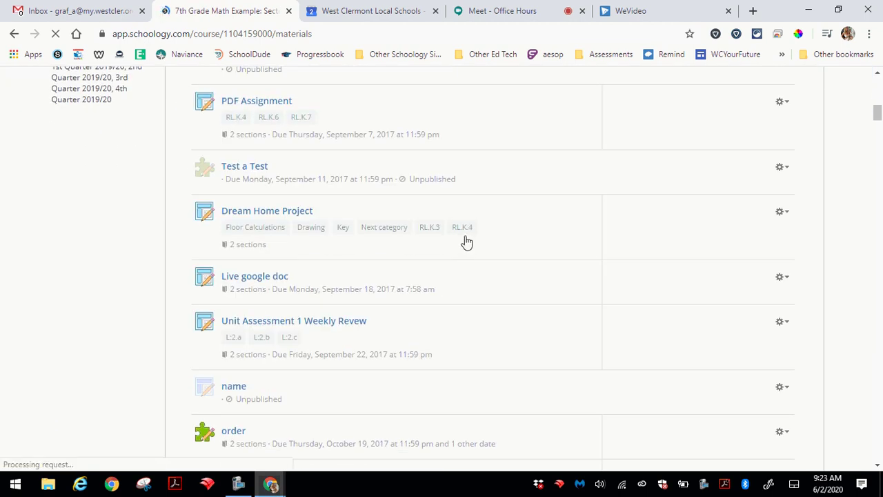
scroll(446, 217, up, 5)
scroll(367, 266, down, 5)
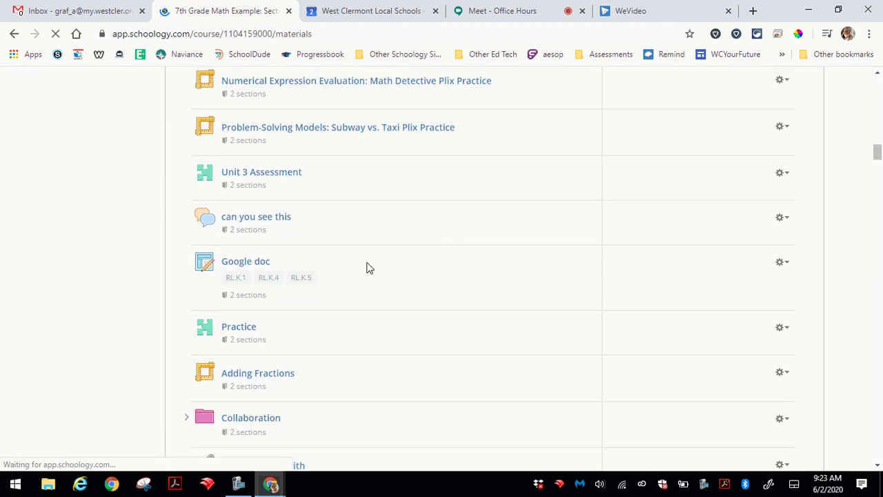
click(308, 347)
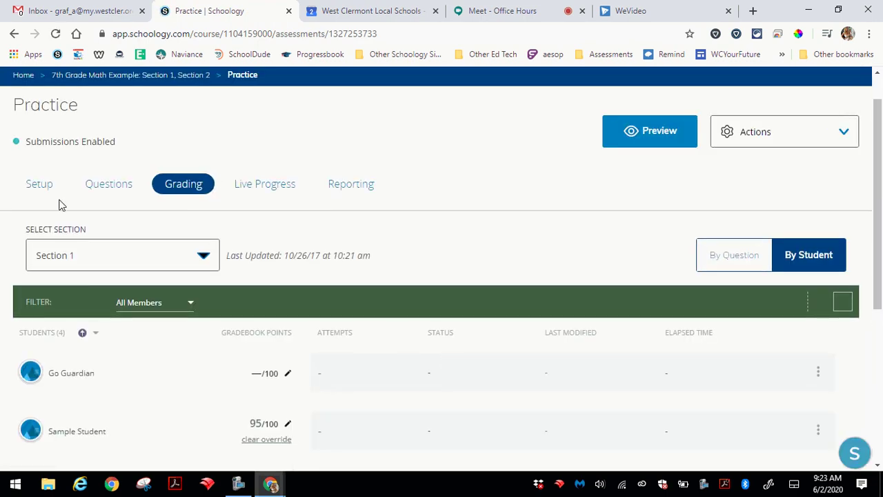
click(108, 184)
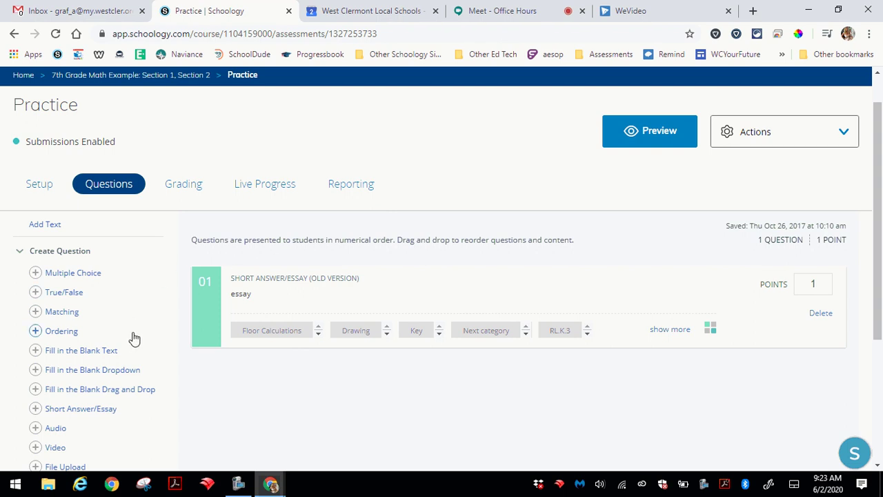
- Create a Short Answer/Essay question in the Practice assessment with the text "Question in here..."
scroll(132, 336, down, 1)
scroll(131, 365, down, 1)
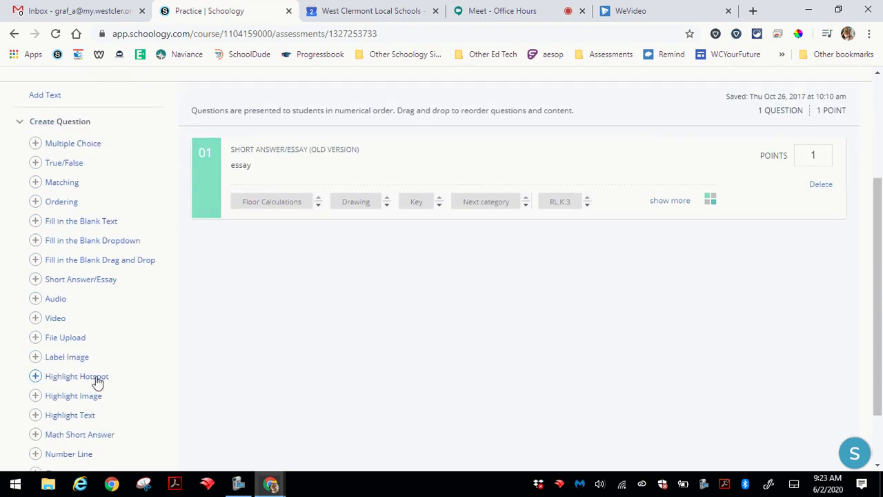
click(73, 281)
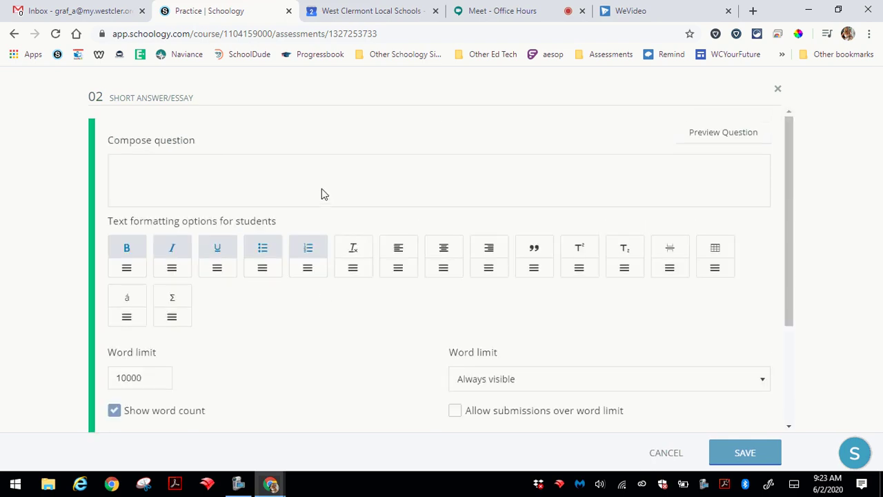
click(320, 182)
text(Question in here...)
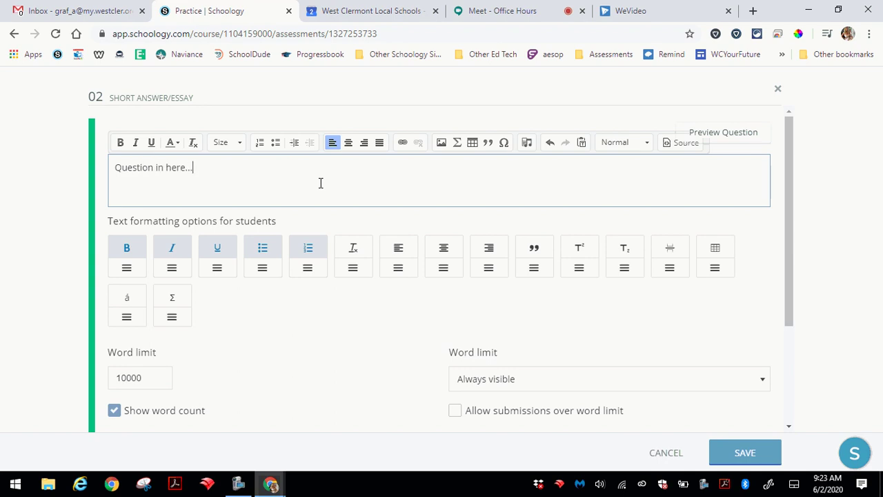
- Start aligning a newly created rubric to the essay question, and cancel the blank rubric
scroll(403, 270, down, 3)
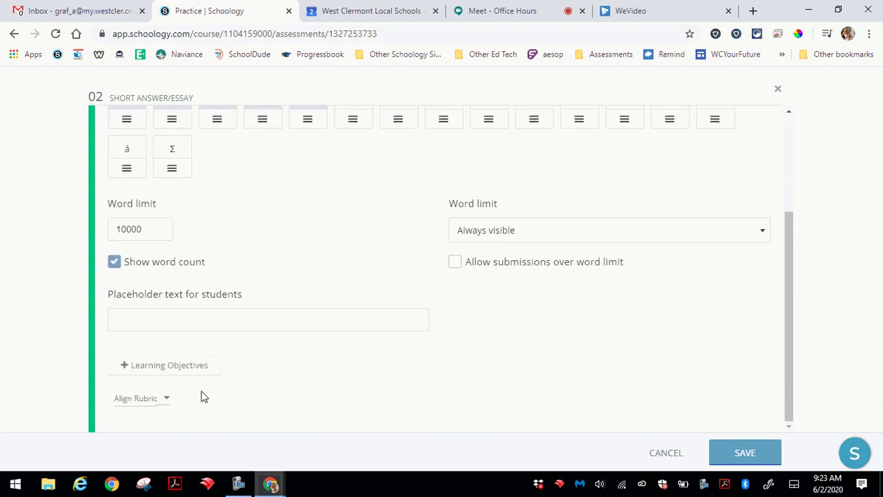
click(159, 406)
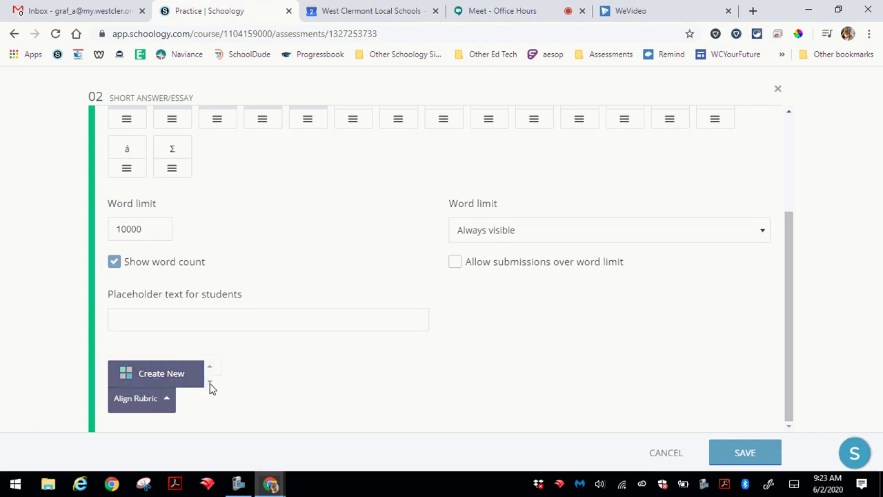
click(192, 383)
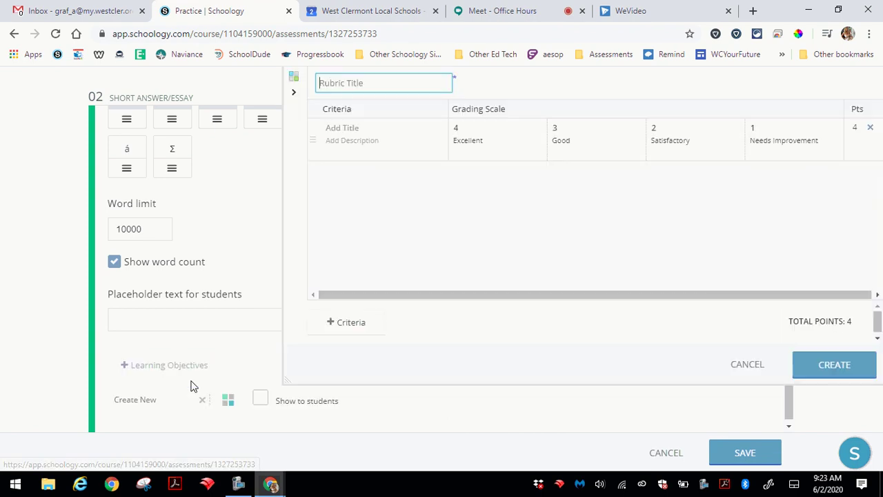
click(745, 365)
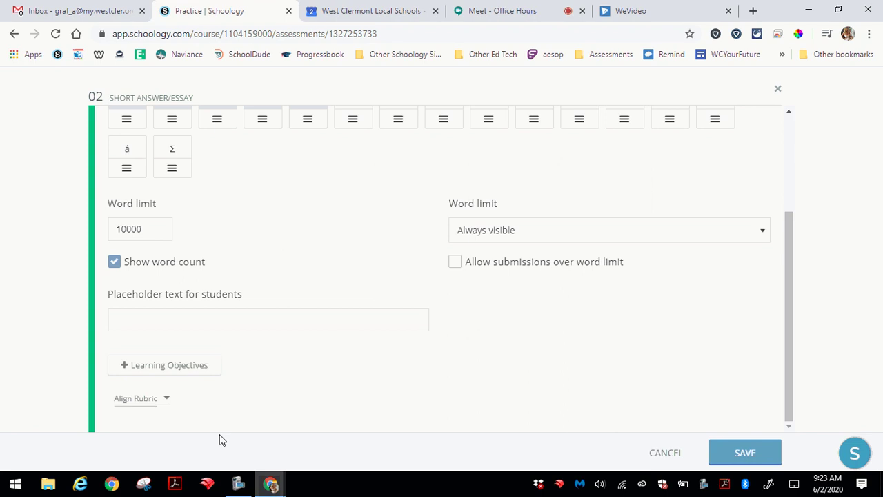
- Check the question's rubric alignment choices once more and close the question editor without saving
click(168, 404)
click(170, 406)
scroll(698, 197, up, 3)
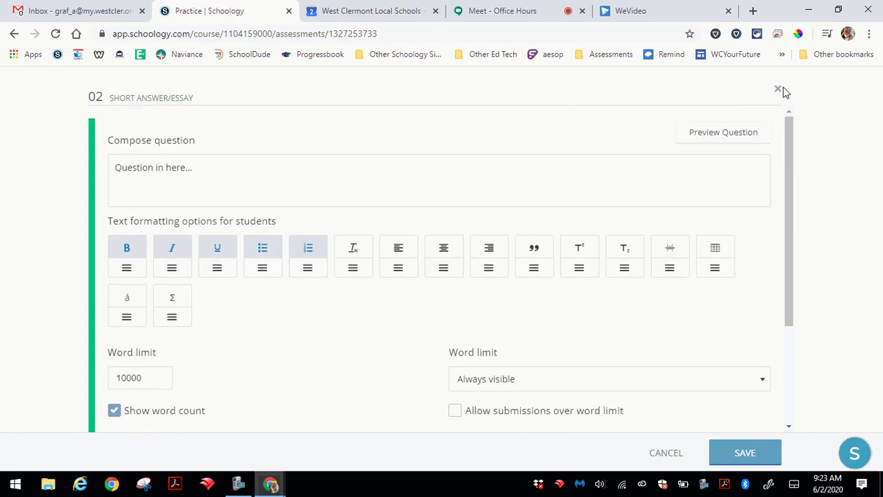
click(778, 90)
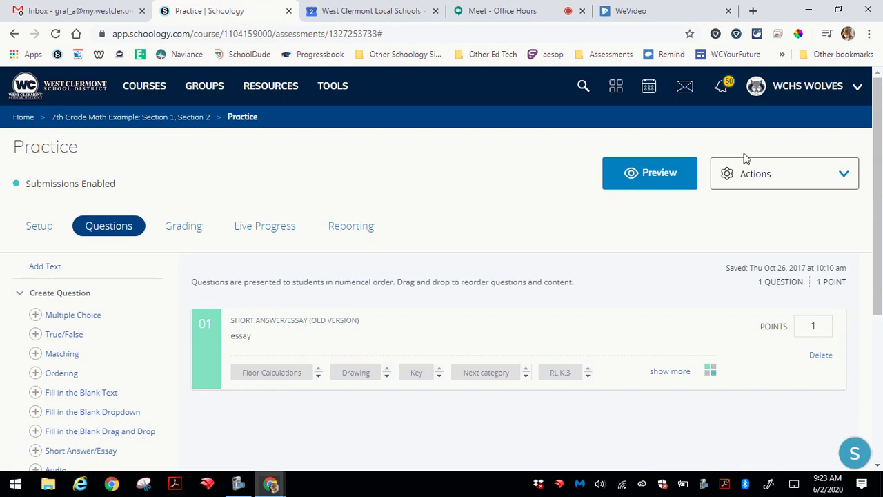
- Open the personal resources and show the kinds of resources that can be added, including a rubric
click(259, 98)
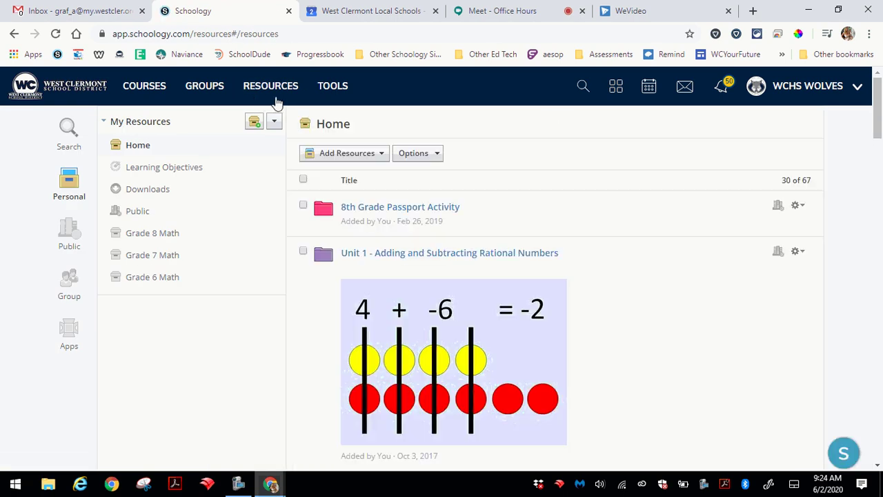
click(378, 156)
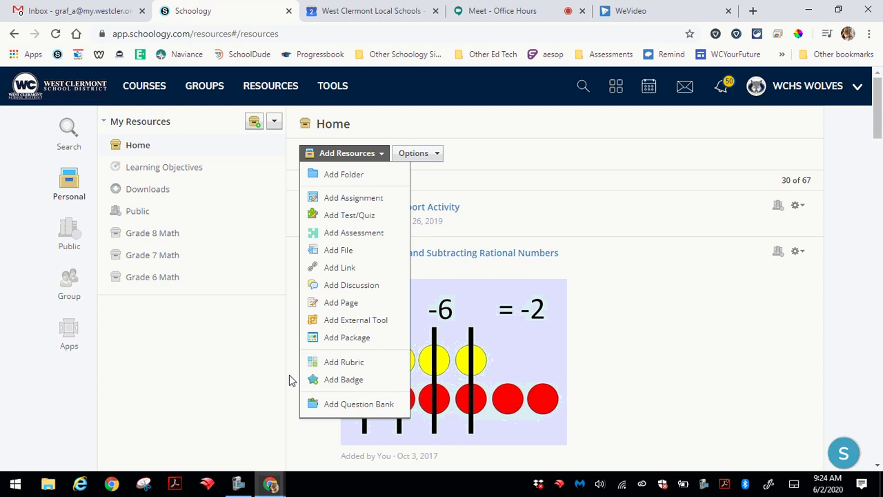
click(238, 484)
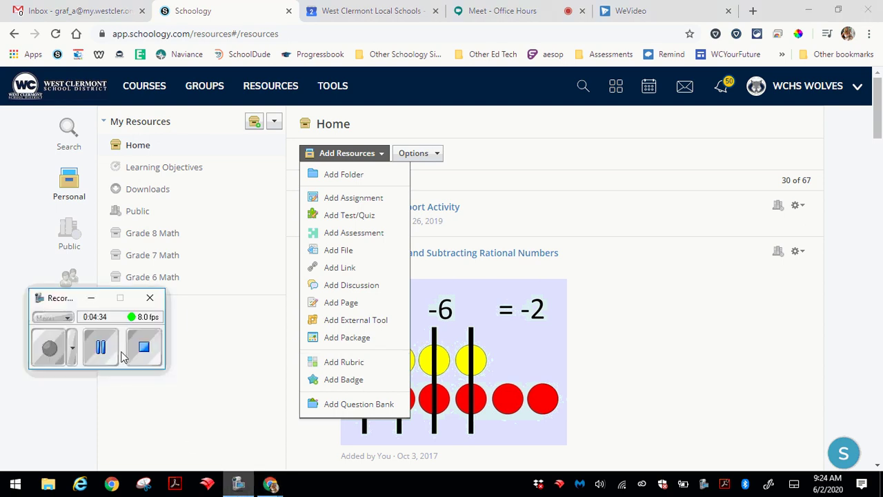